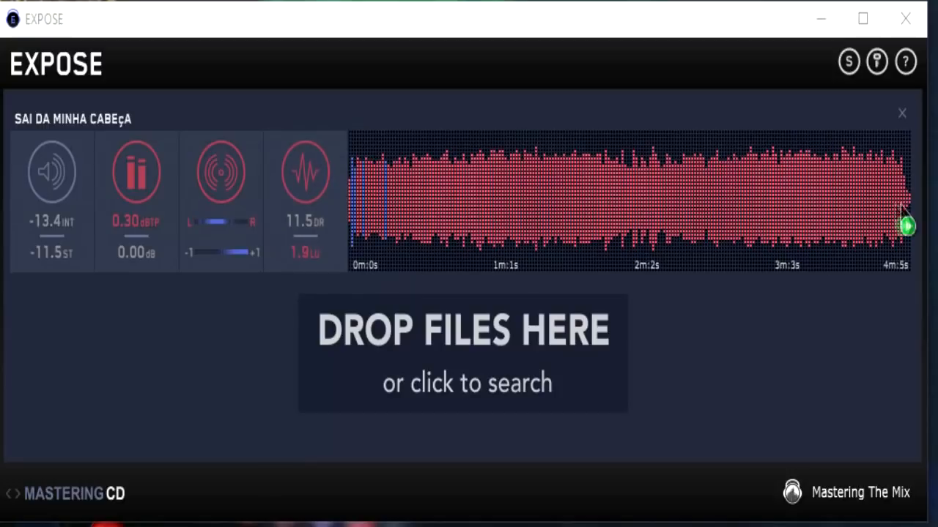
# Inspect the track's dynamics analysis at several points along the waveform, from the opening to past the middle
pyautogui.click(303, 198)
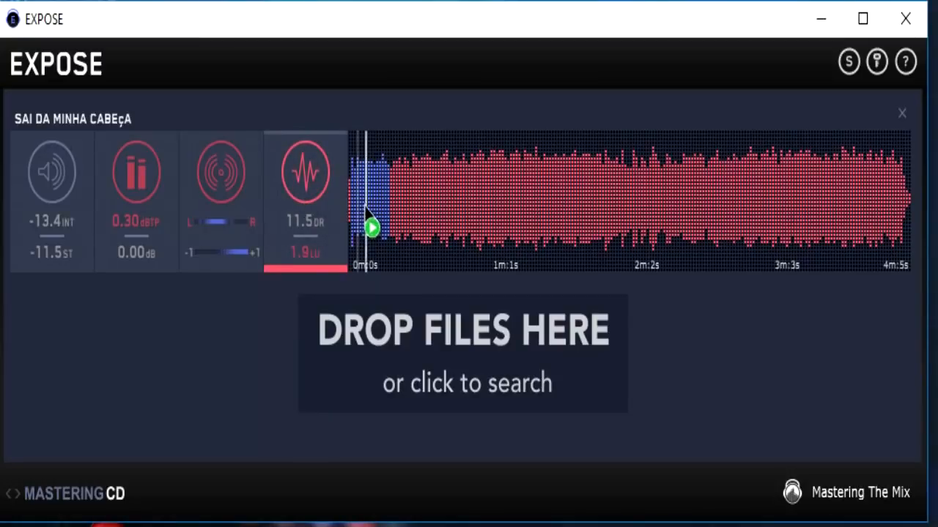
pyautogui.click(393, 228)
pyautogui.click(351, 260)
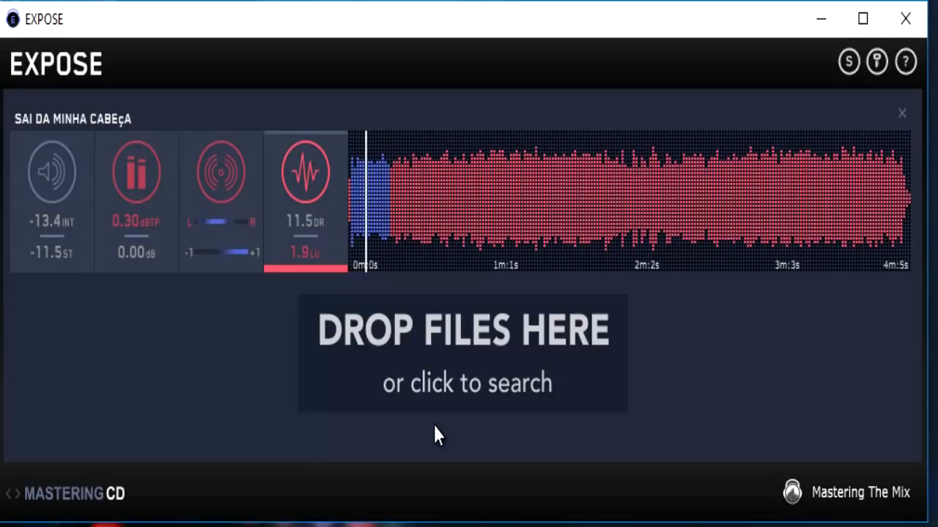
pyautogui.moveTo(438, 213)
pyautogui.mouseDown()
pyautogui.moveTo(420, 220)
pyautogui.moveTo(437, 195)
pyautogui.mouseUp()
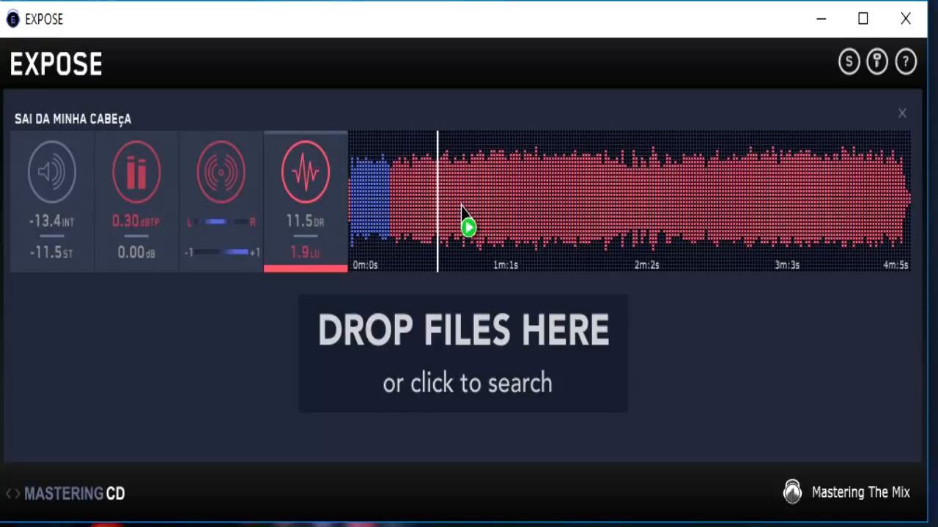
pyautogui.click(455, 192)
pyautogui.moveTo(455, 192); pyautogui.dragTo(612, 211)
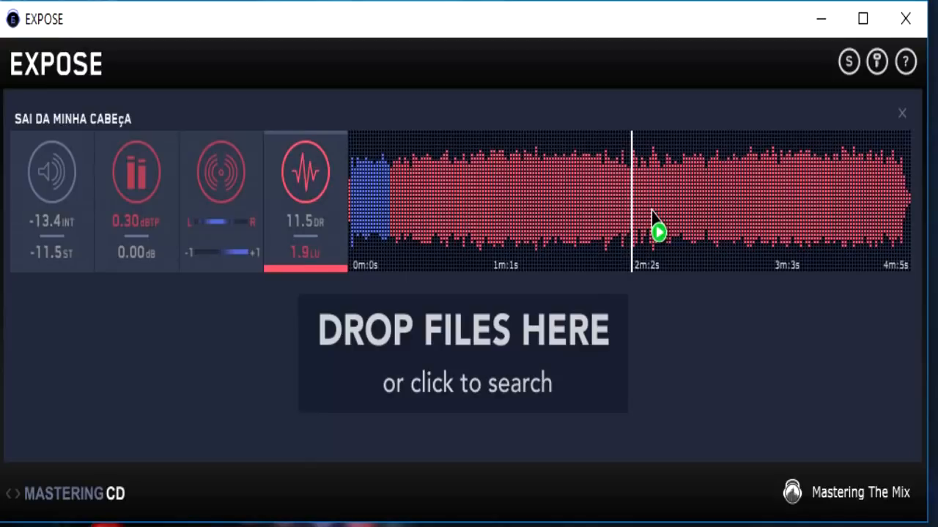
pyautogui.click(351, 159)
pyautogui.click(687, 194)
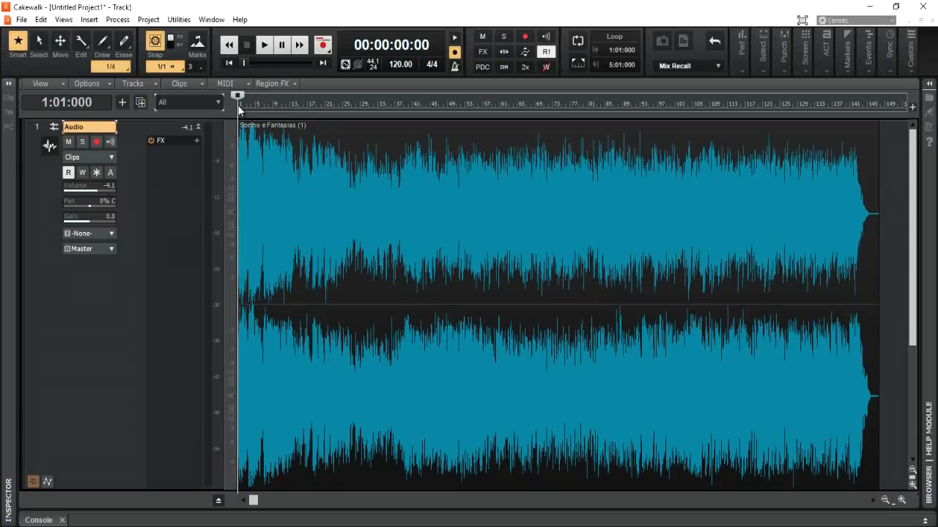
# Add a marker named "Intro" at the start of the song, time 1:01:000
pyautogui.press('F11')
pyautogui.write('Intro')
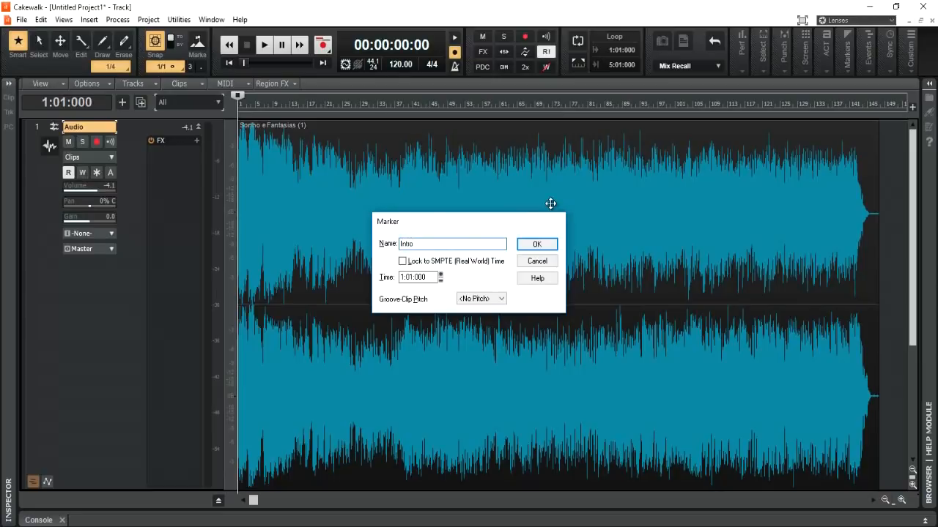
pyautogui.press('Return')
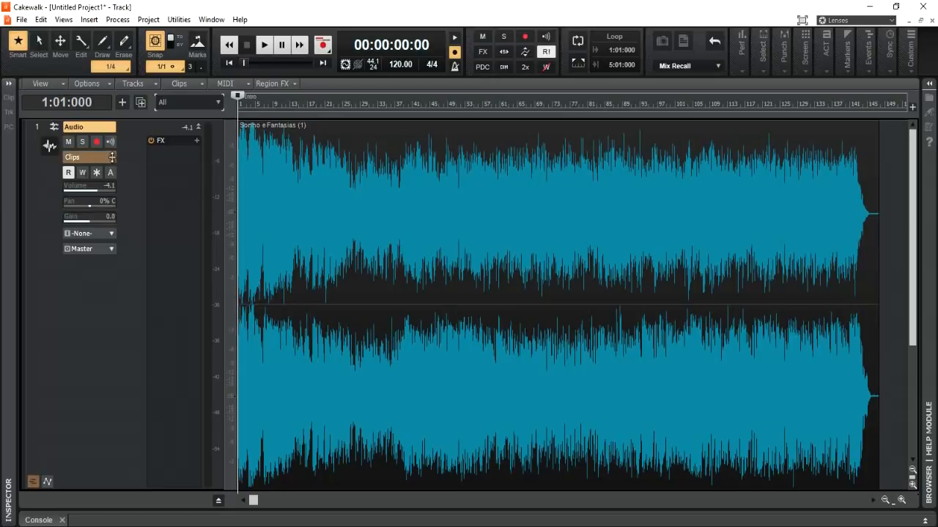
# Switch the audio track's edit filter from clips to its volume automation envelope
pyautogui.click(111, 157)
pyautogui.moveTo(175, 199)
pyautogui.click(270, 228)
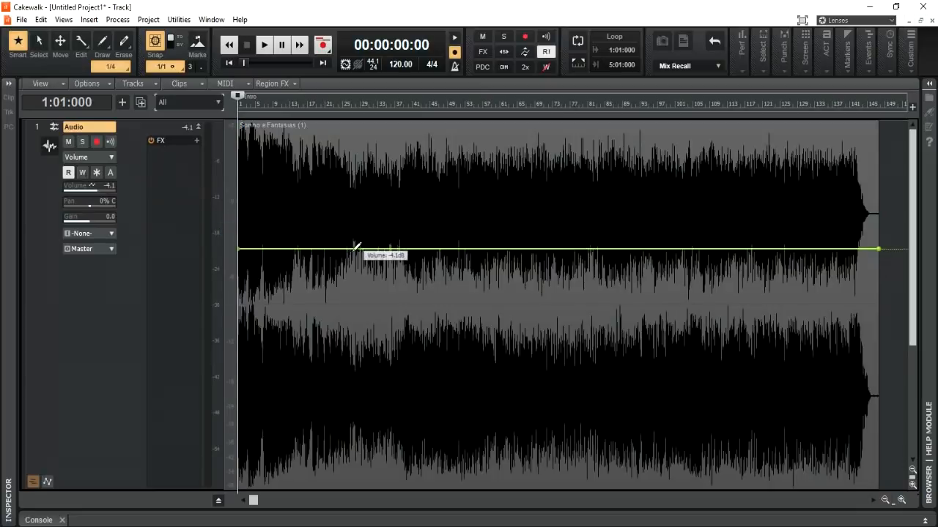
# Shape the volume envelope with nodes, dipping to about -4.5 dB near measure 27 and rising to about -4.0 dB near measure 66
pyautogui.moveTo(355, 249); pyautogui.dragTo(357, 254)
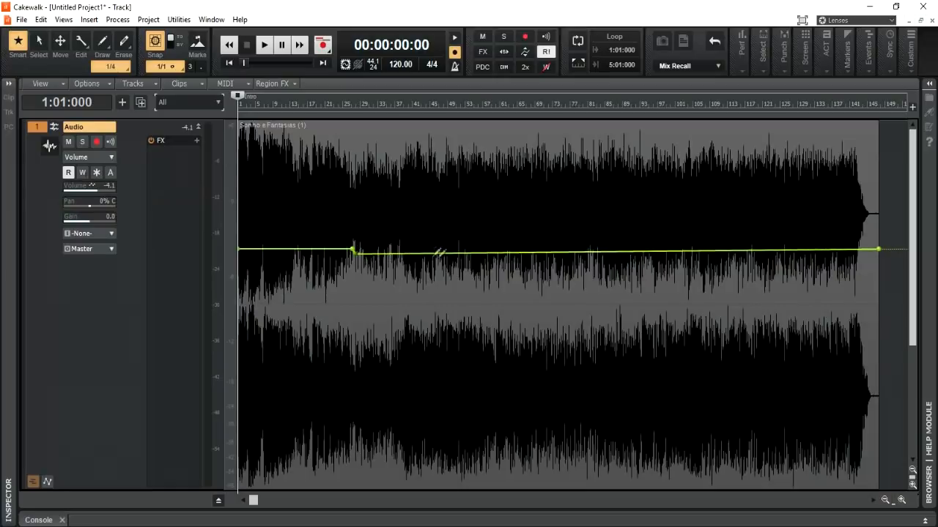
pyautogui.click(511, 254)
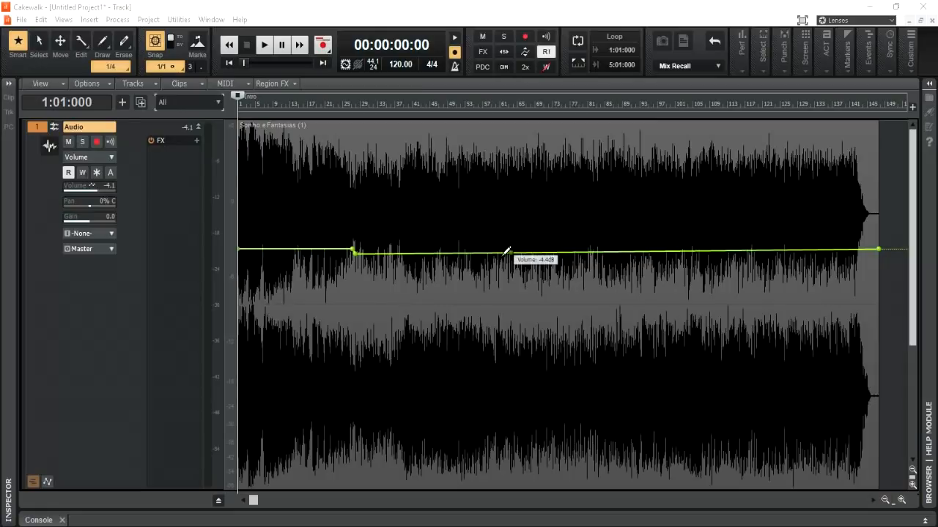
pyautogui.doubleClick(352, 250)
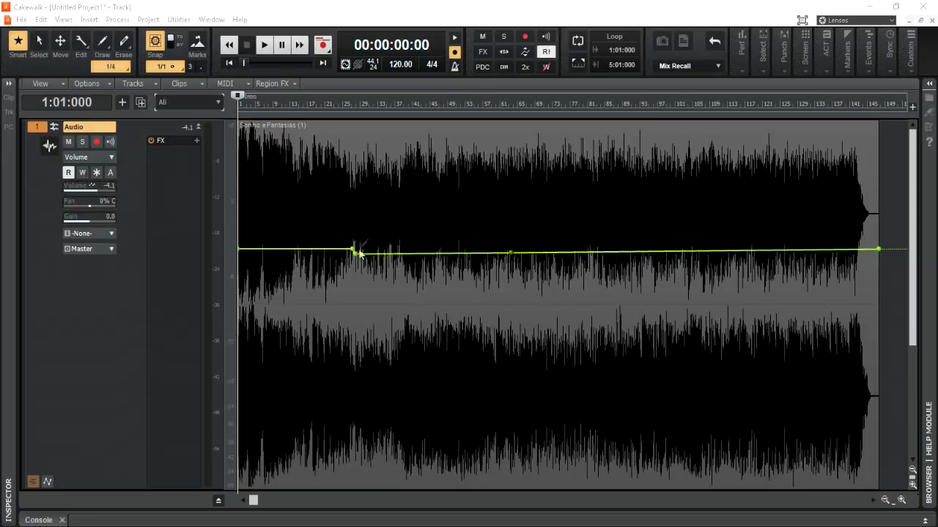
pyautogui.doubleClick(519, 253)
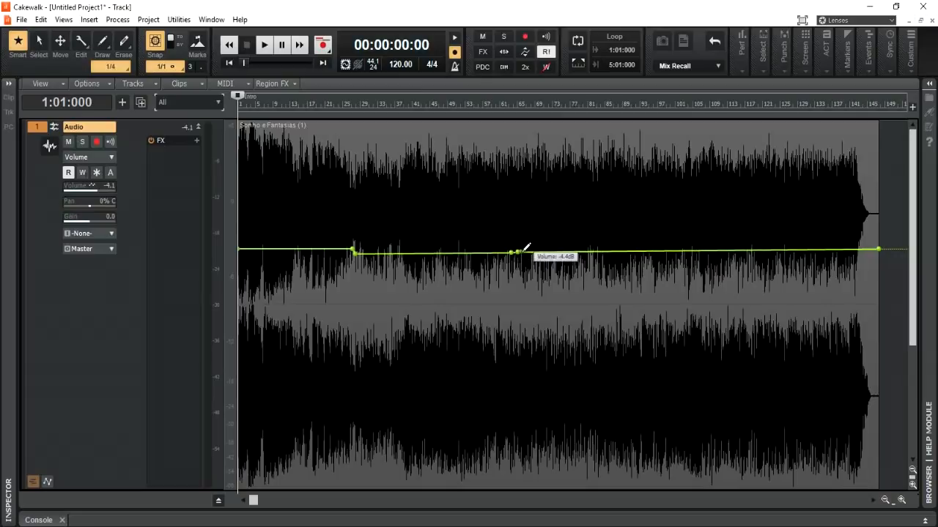
pyautogui.moveTo(520, 252); pyautogui.dragTo(522, 247)
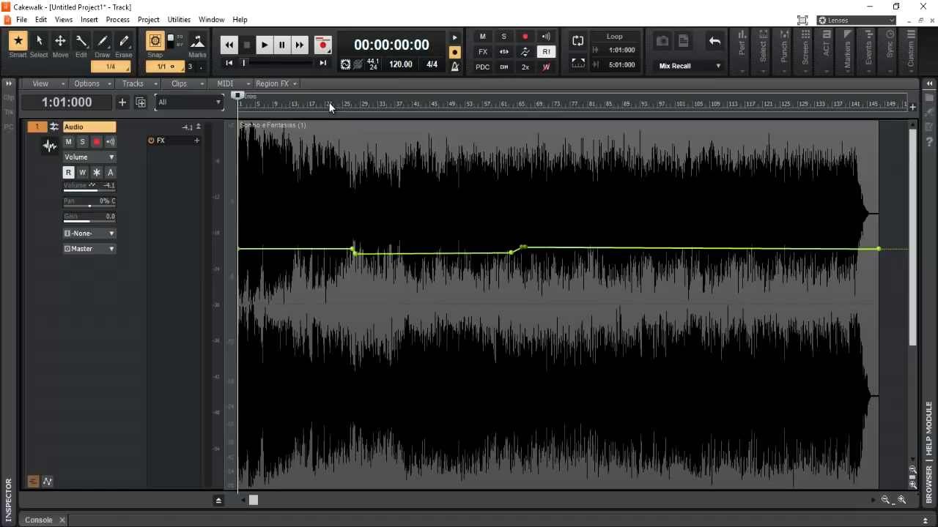
# Play the song from measure 25 and from measure 64 to hear the volume changes
pyautogui.click(329, 103)
pyautogui.click(342, 102)
pyautogui.press('space')
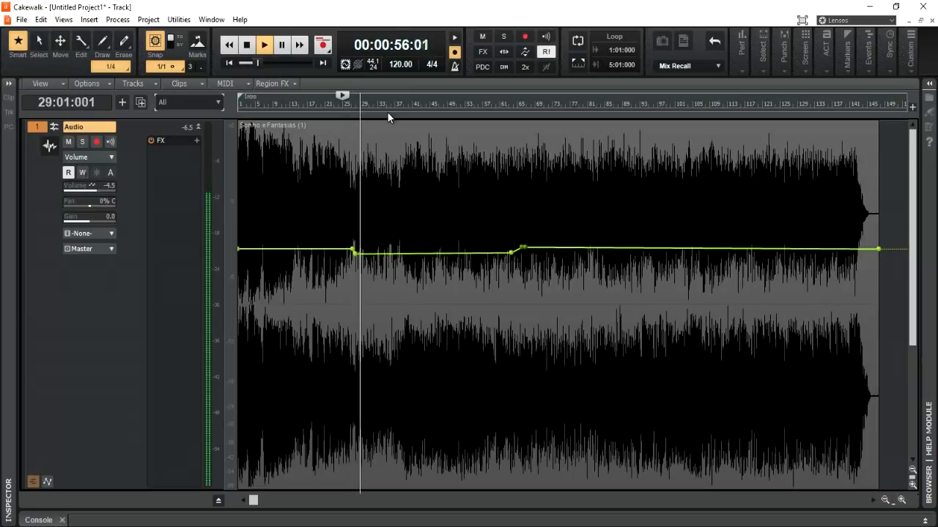
pyautogui.press('space')
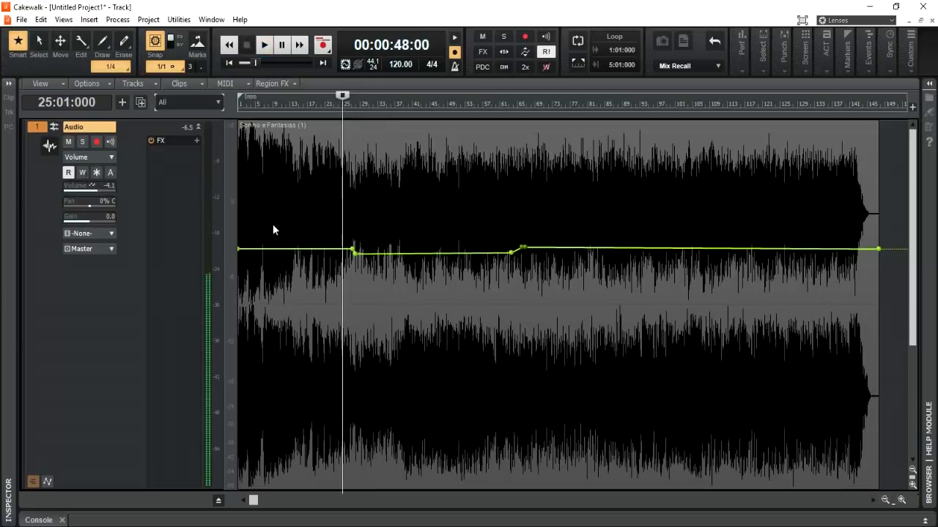
pyautogui.click(511, 104)
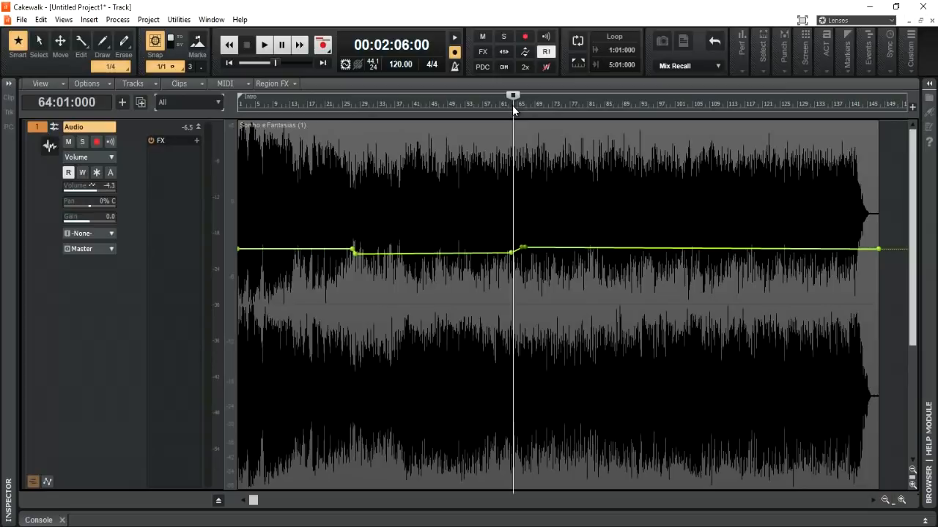
pyautogui.press('space')
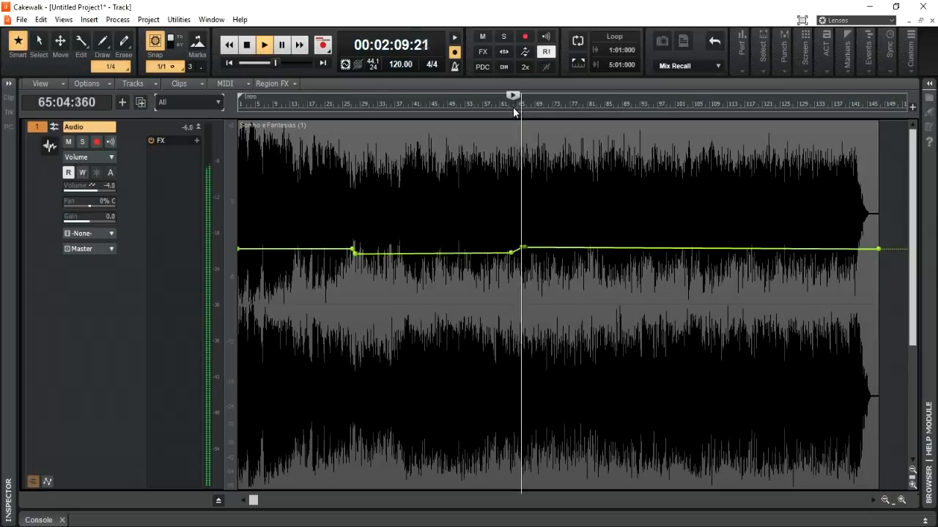
pyautogui.press('space')
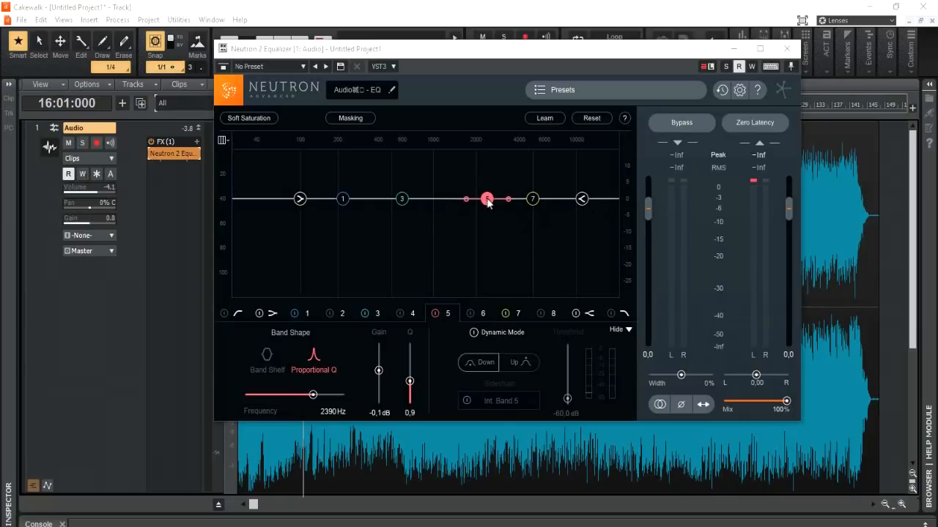
# Try boosting and cutting equalizer band 5, ending at about 3.3 dB near 2482 Hz, briefly enable automation writing, and close the equalizer
pyautogui.moveTo(487, 200); pyautogui.dragTo(488, 192)
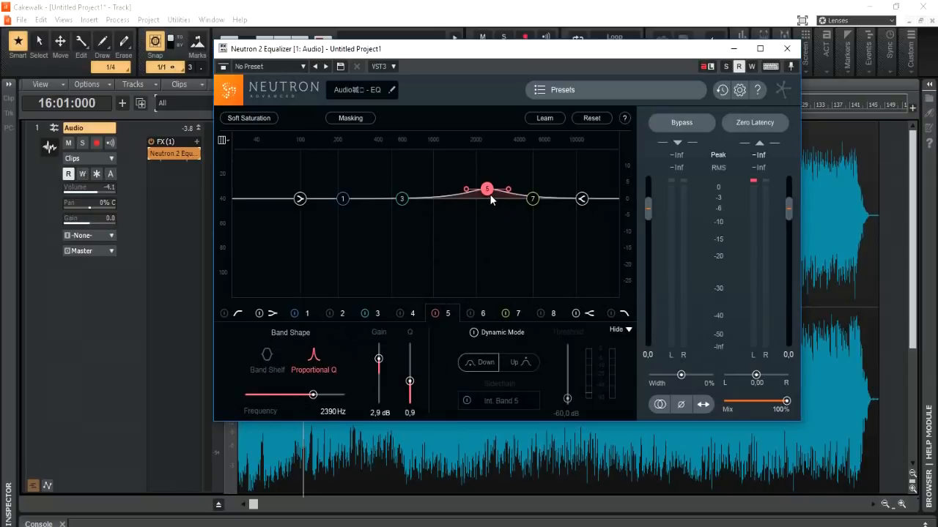
pyautogui.click(751, 66)
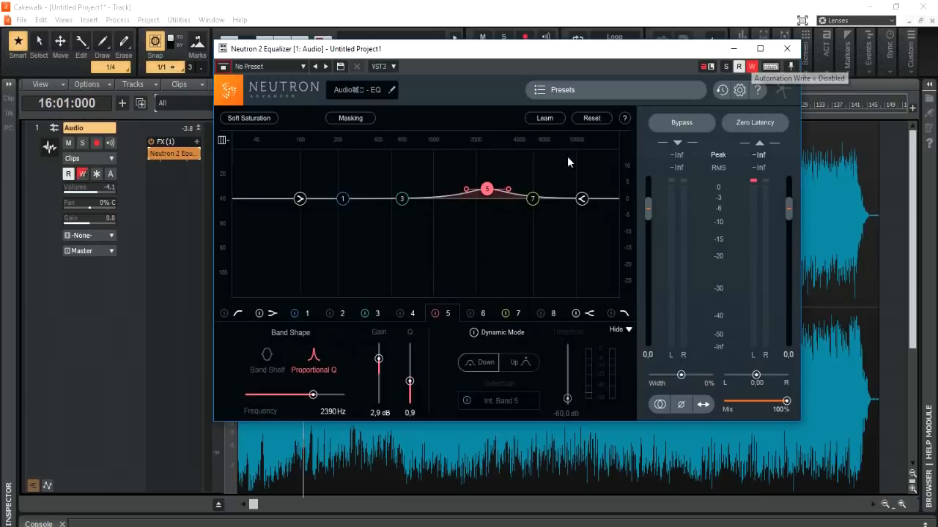
pyautogui.click(752, 66)
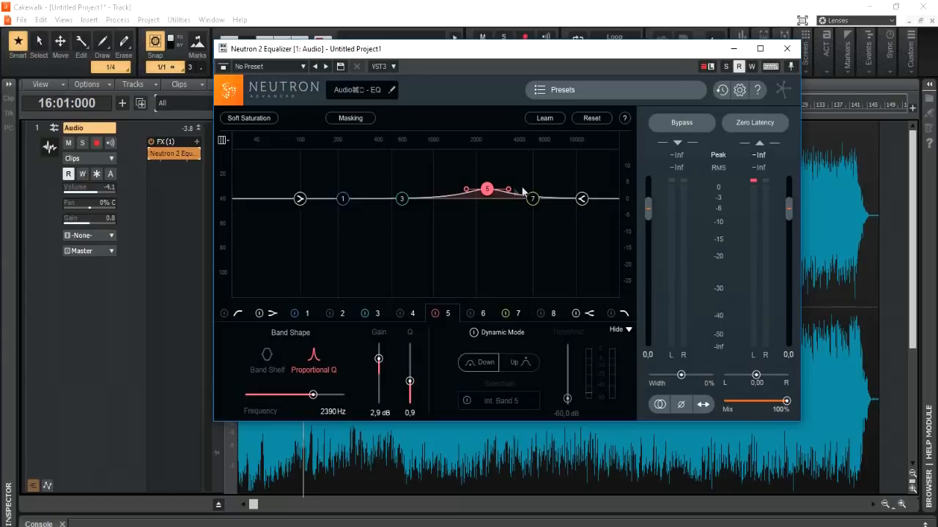
pyautogui.moveTo(489, 194); pyautogui.dragTo(492, 212)
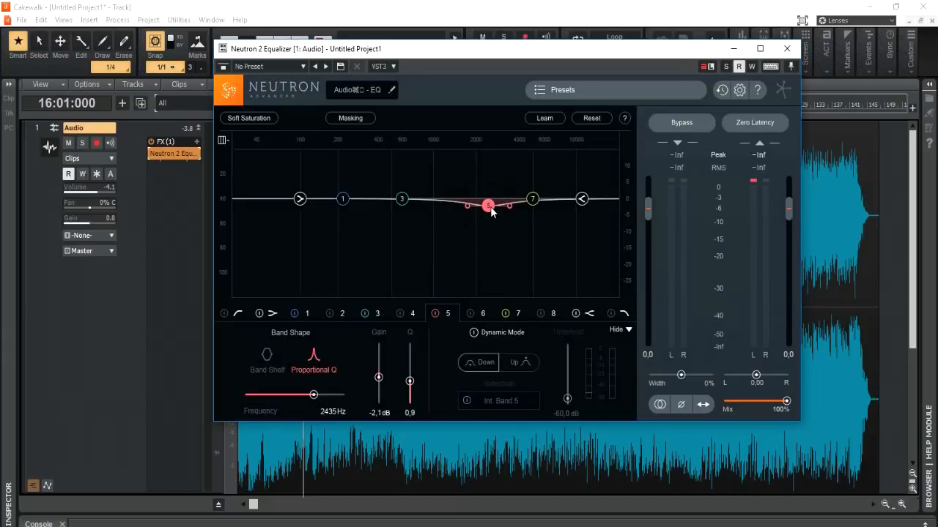
pyautogui.moveTo(492, 212)
pyautogui.mouseDown()
pyautogui.moveTo(489, 189)
pyautogui.moveTo(490, 222)
pyautogui.moveTo(492, 199)
pyautogui.mouseUp()
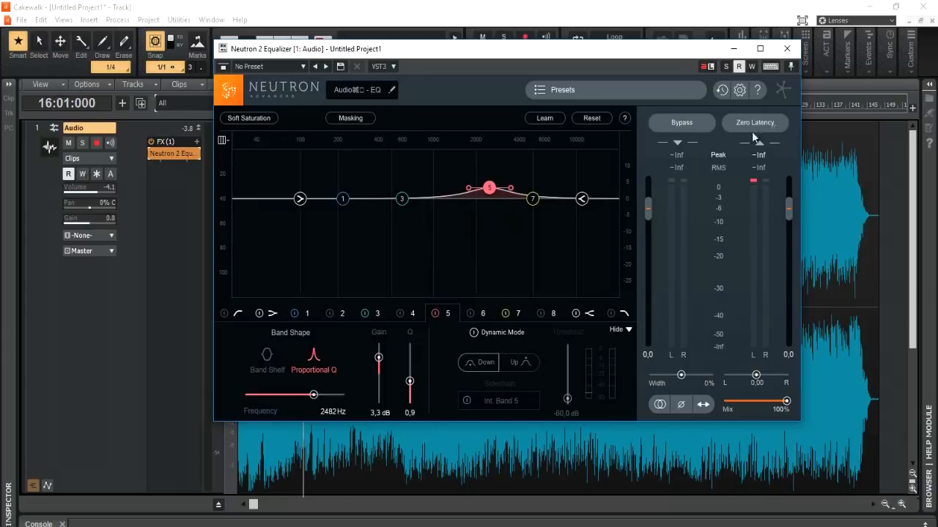
pyautogui.click(786, 49)
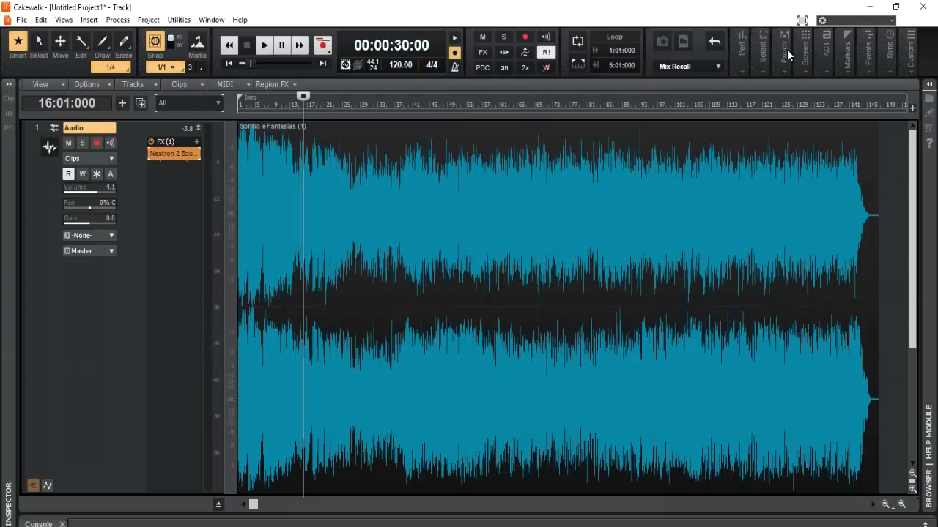
# Replace the Neutron 2 Equalizer on the audio track with the FabFilter Pro-R reverb
pyautogui.rightClick(192, 153)
pyautogui.click(202, 169)
pyautogui.rightClick(192, 164)
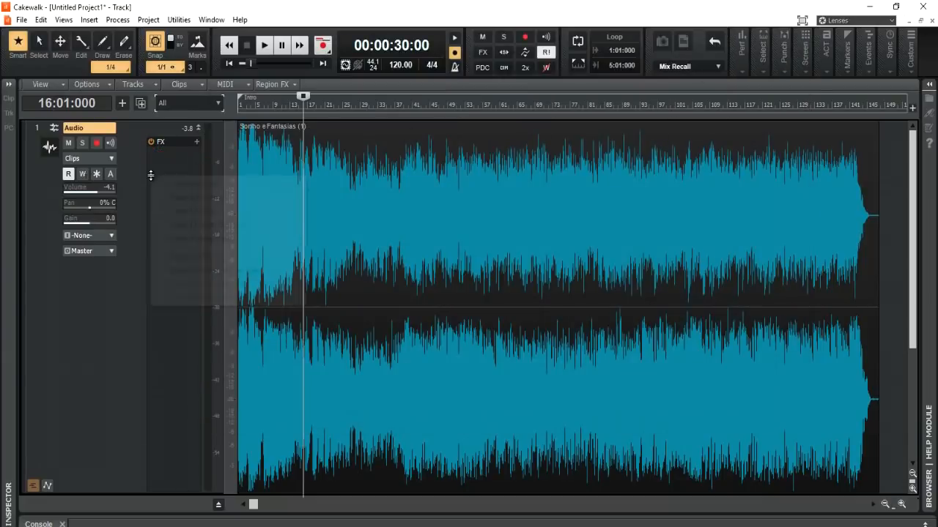
pyautogui.moveTo(190, 184)
pyautogui.moveTo(393, 261)
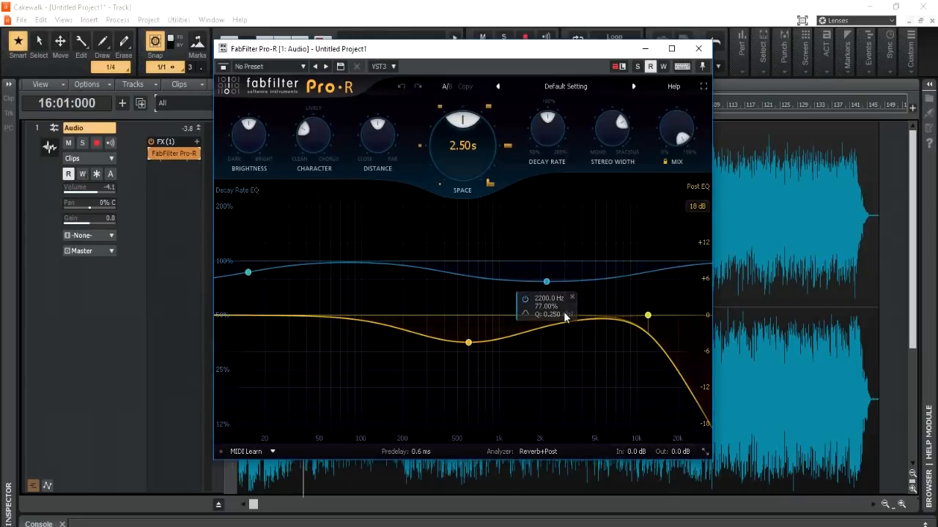
# Reposition the reverb window and reduce its Mix to about 33.4% while playing the song from measure 16
pyautogui.moveTo(494, 58); pyautogui.dragTo(621, 77)
pyautogui.moveTo(811, 152)
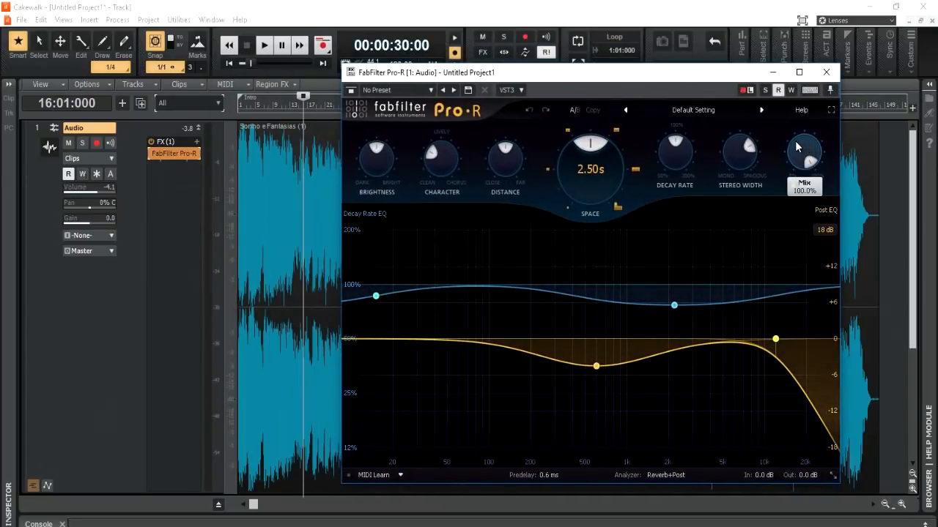
pyautogui.press('space')
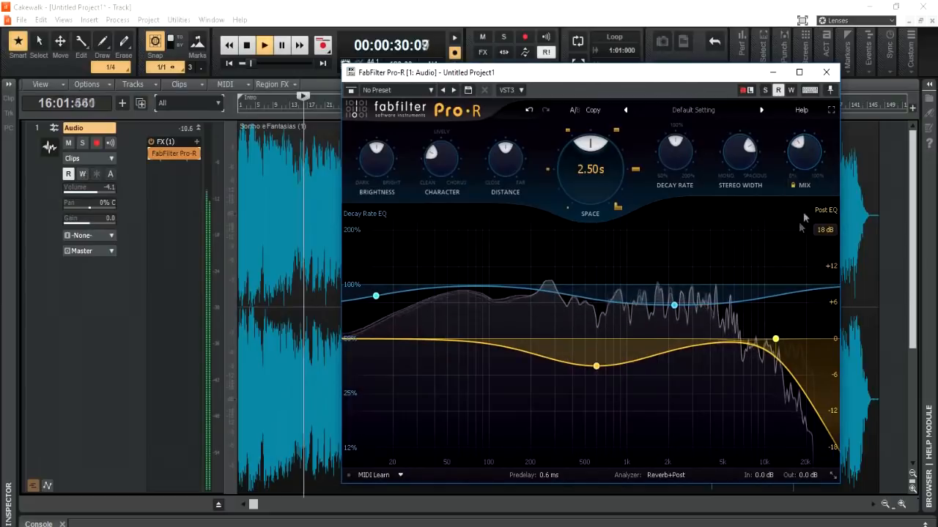
pyautogui.moveTo(802, 151); pyautogui.dragTo(801, 167)
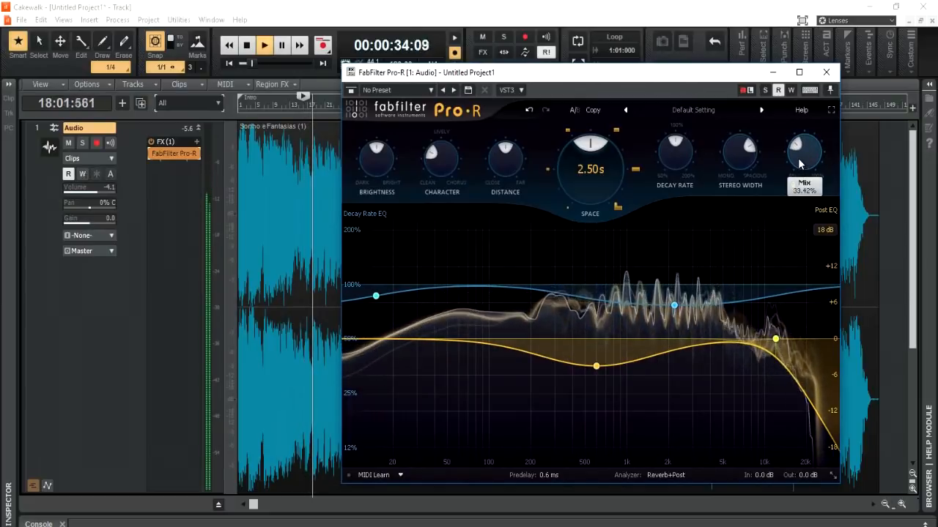
pyautogui.press('space')
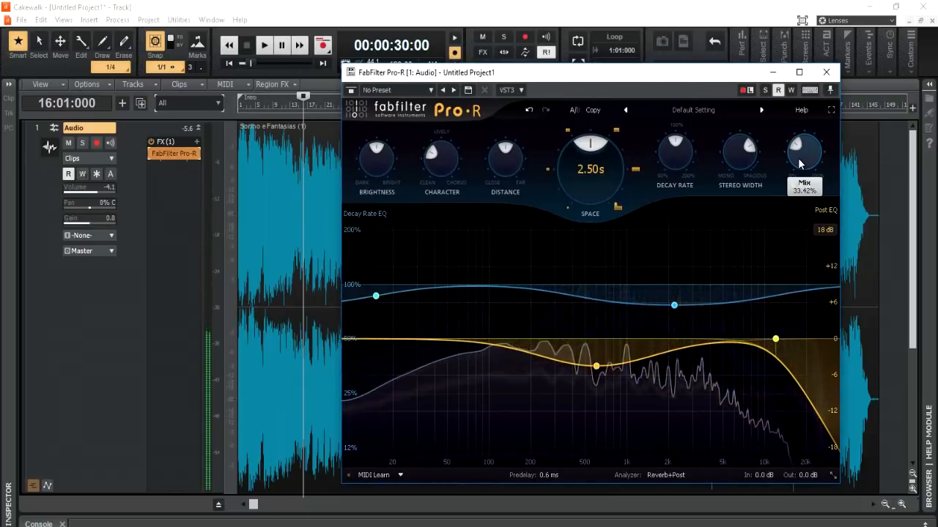
# Reduce the reverb's Mix to about 7.8% and audition the passage from measure 16
pyautogui.moveTo(801, 164)
pyautogui.mouseDown()
pyautogui.moveTo(803, 181)
pyautogui.moveTo(803, 162)
pyautogui.mouseUp()
pyautogui.press('space')
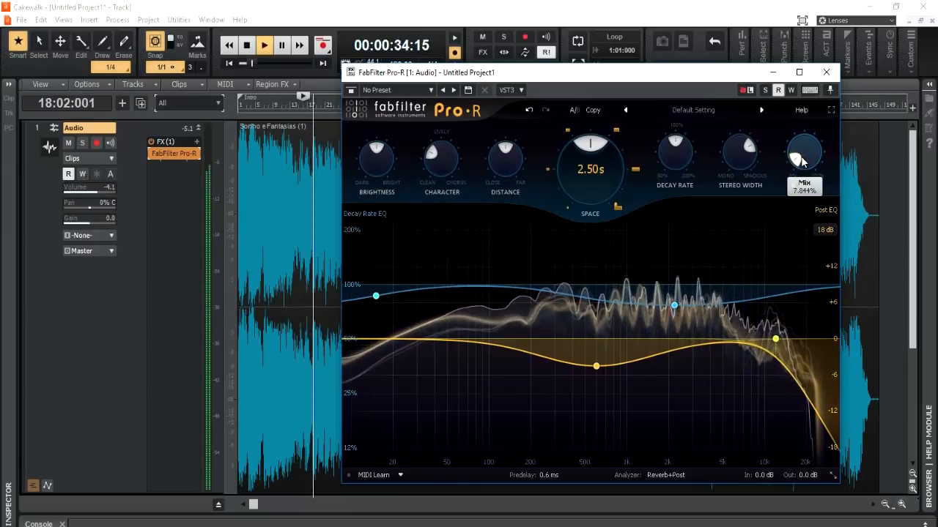
pyautogui.press('space')
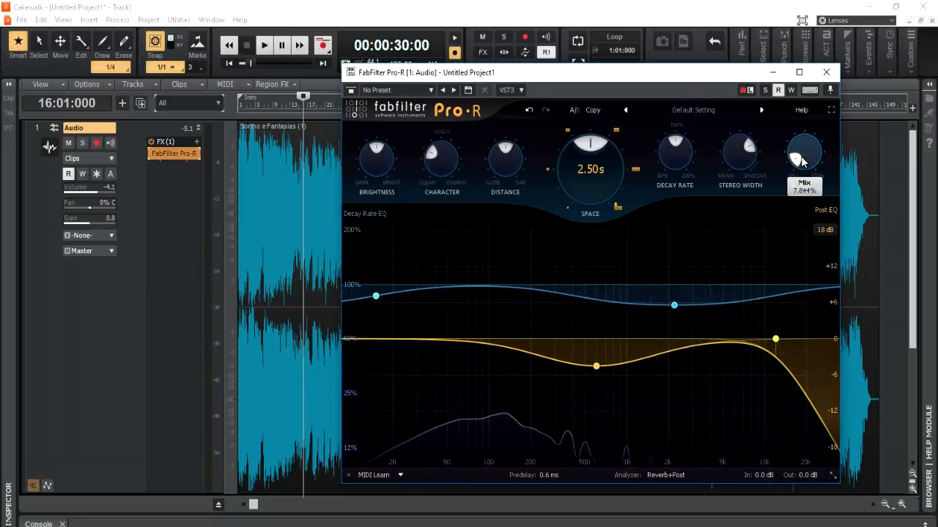
# Audition the reverb with its Mix at about 19%, and lower the Mix to about 5%
pyautogui.moveTo(800, 163); pyautogui.dragTo(800, 158)
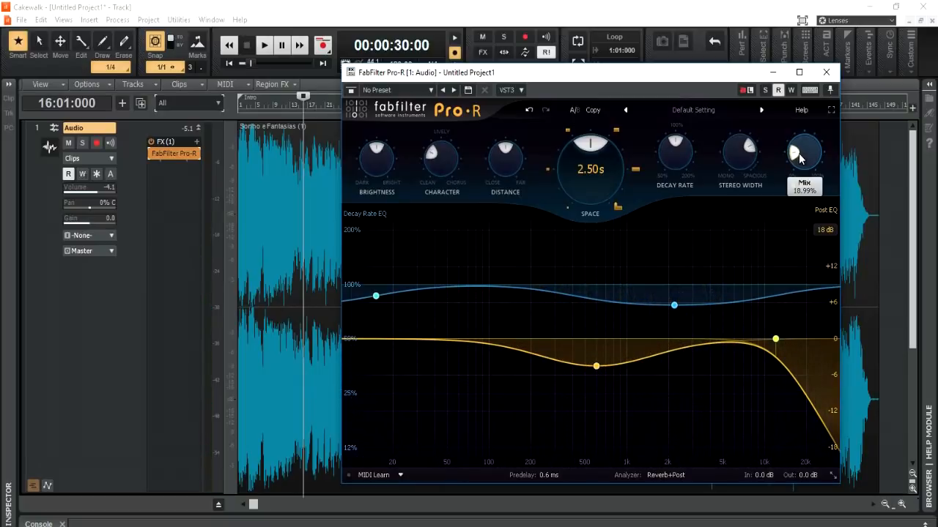
pyautogui.press('space')
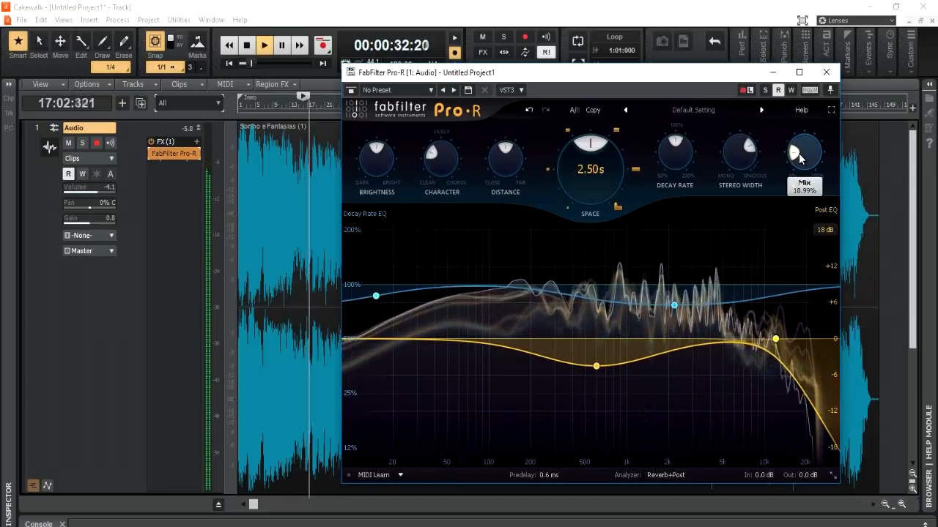
pyautogui.moveTo(799, 158); pyautogui.dragTo(800, 164)
pyautogui.press('space')
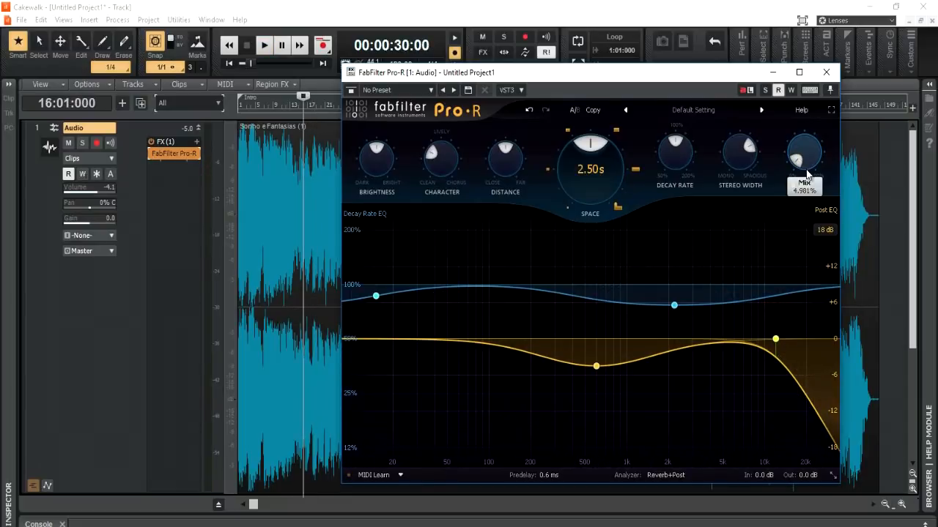